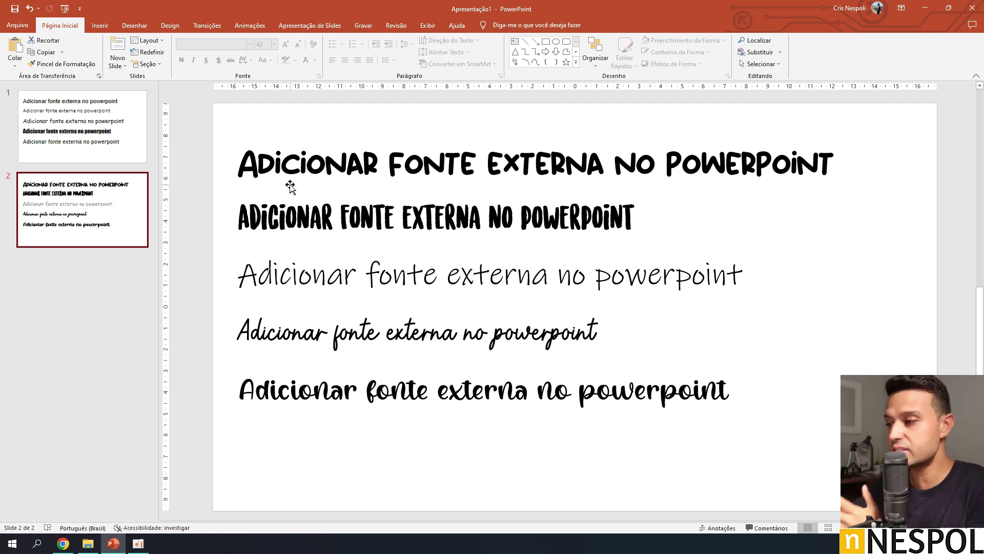
- Check which fonts the sample lines on slide 2 use, including London SummerDemo, comparing with slide 1
{"action": "left_click", "coordinate": [298, 164]}
{"action": "left_click", "coordinate": [343, 215]}
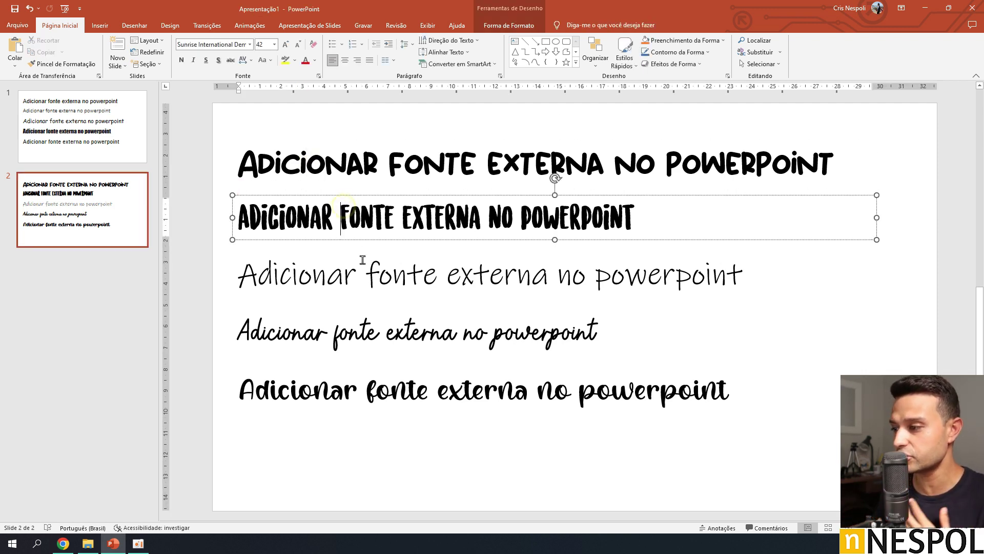
{"action": "left_click", "coordinate": [374, 289]}
{"action": "left_click", "coordinate": [382, 333]}
{"action": "left_click", "coordinate": [402, 390]}
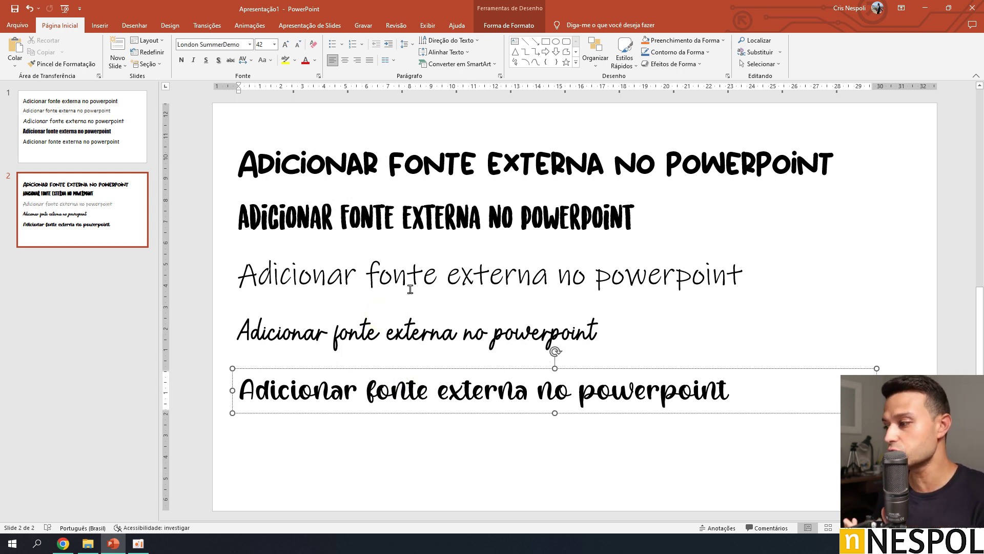
{"action": "key", "text": "Page_Up"}
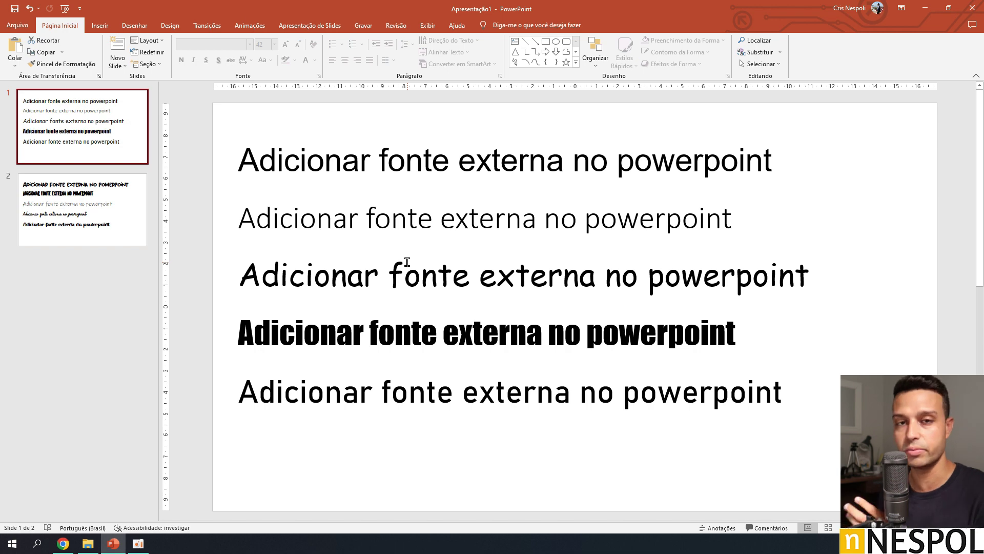
{"action": "left_click", "coordinate": [124, 227]}
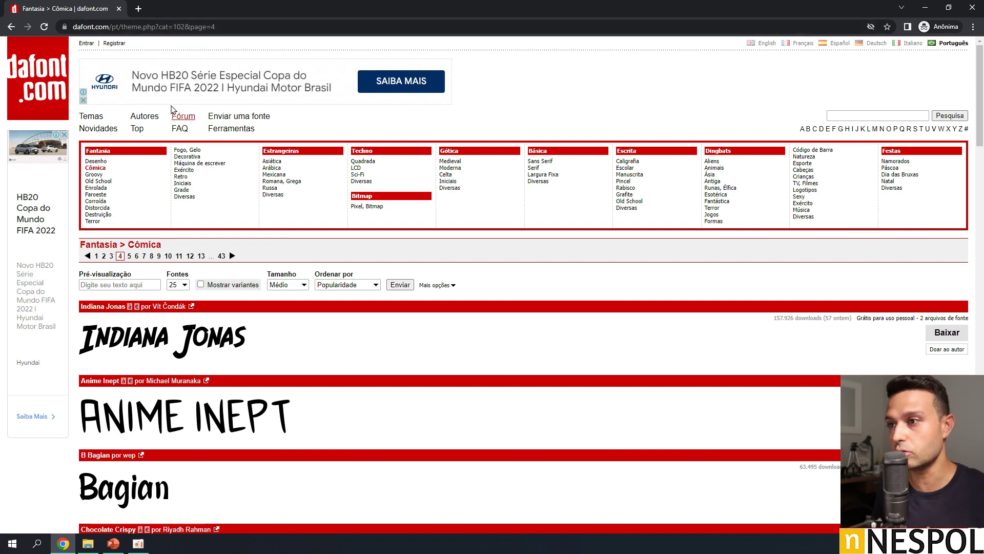
- Open the Groovy font category on dafont.com and scroll down through its fonts
{"action": "left_click", "coordinate": [96, 161]}
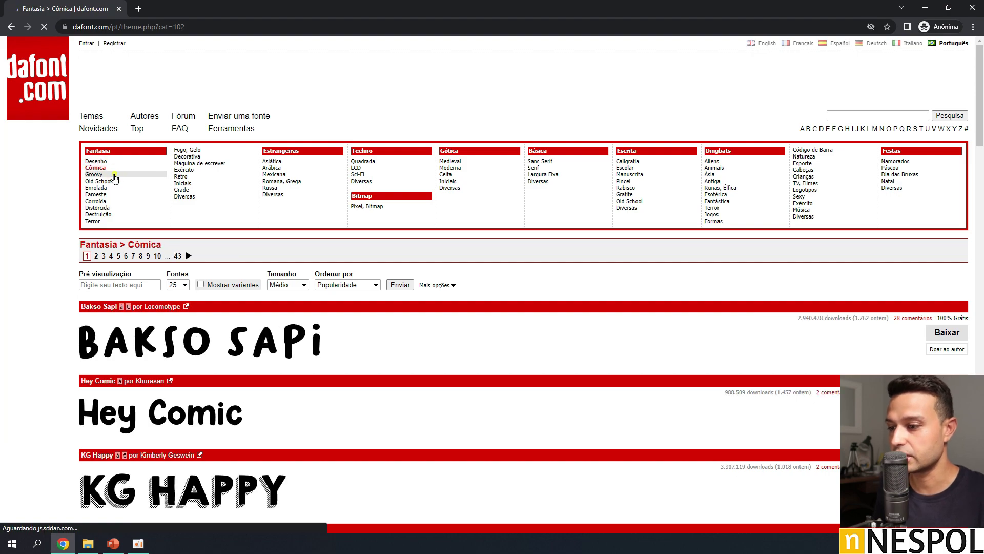
{"action": "left_click", "coordinate": [114, 175]}
{"action": "scroll", "coordinate": [394, 306], "scroll_direction": "down", "scroll_amount": 6}
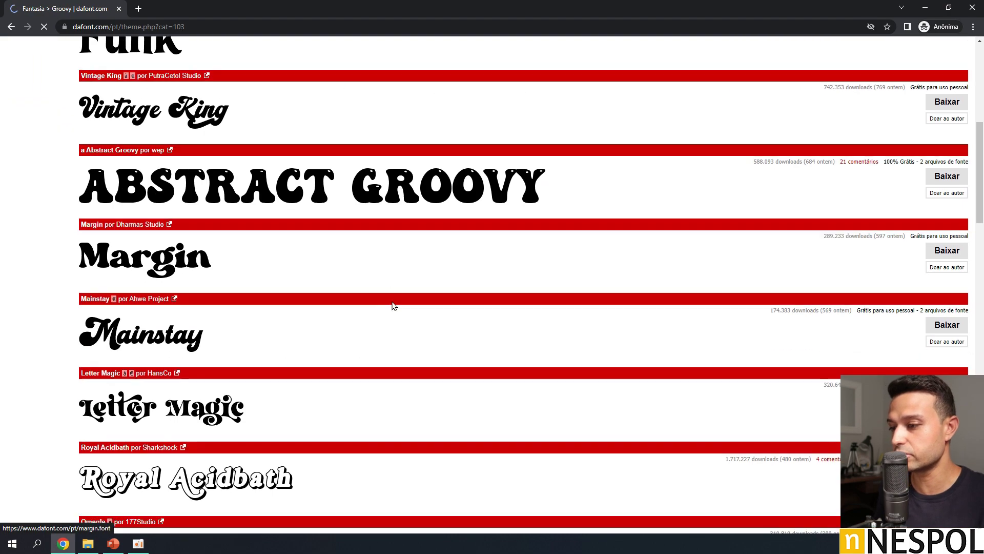
{"action": "scroll", "coordinate": [394, 306], "scroll_direction": "down", "scroll_amount": 8}
{"action": "scroll", "coordinate": [329, 220], "scroll_direction": "down", "scroll_amount": 5}
{"action": "scroll", "coordinate": [321, 220], "scroll_direction": "down", "scroll_amount": 4}
{"action": "scroll", "coordinate": [321, 222], "scroll_direction": "down", "scroll_amount": 5}
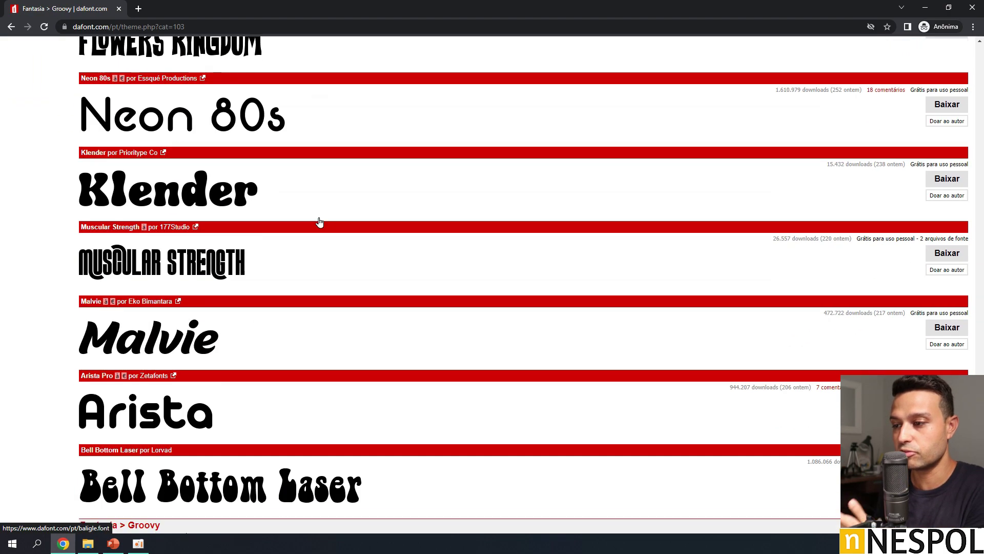
{"action": "scroll", "coordinate": [320, 222], "scroll_direction": "down", "scroll_amount": 5}
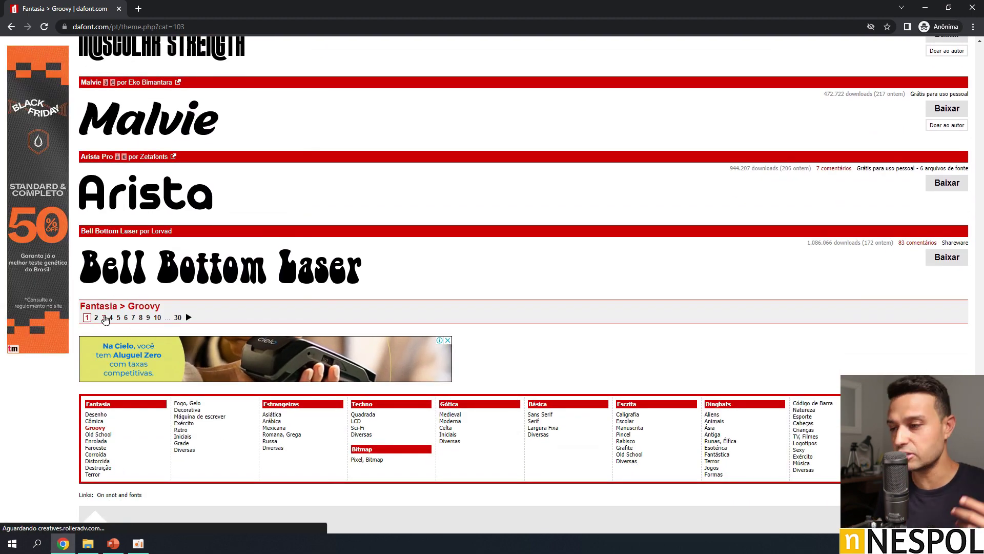
- Scroll back to the top and open the Fantasia > Desenho category
{"action": "scroll", "coordinate": [129, 307], "scroll_direction": "up", "scroll_amount": 2}
{"action": "scroll", "coordinate": [205, 282], "scroll_direction": "up", "scroll_amount": 10}
{"action": "scroll", "coordinate": [206, 279], "scroll_direction": "up", "scroll_amount": 10}
{"action": "scroll", "coordinate": [203, 272], "scroll_direction": "up", "scroll_amount": 10}
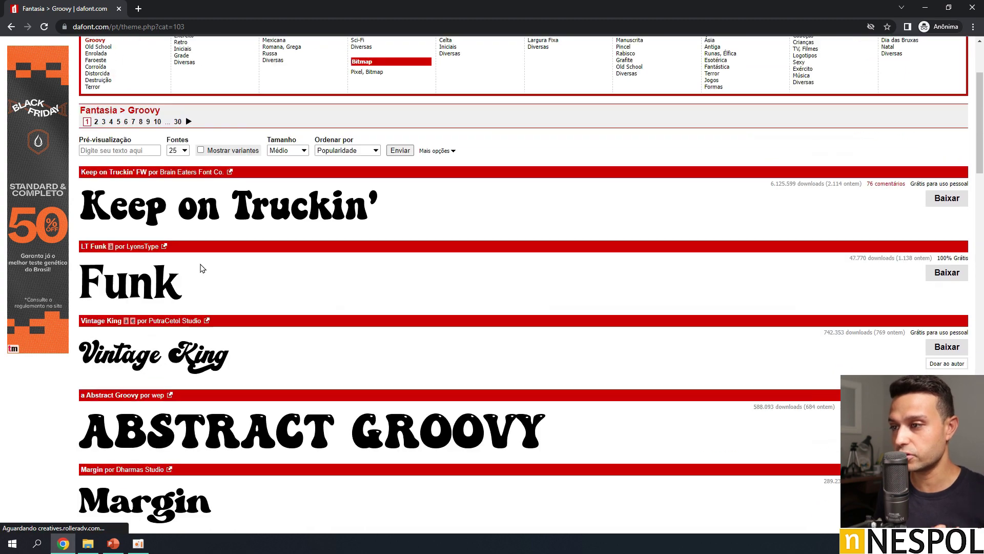
{"action": "scroll", "coordinate": [202, 268], "scroll_direction": "up", "scroll_amount": 3}
{"action": "left_click", "coordinate": [97, 161]}
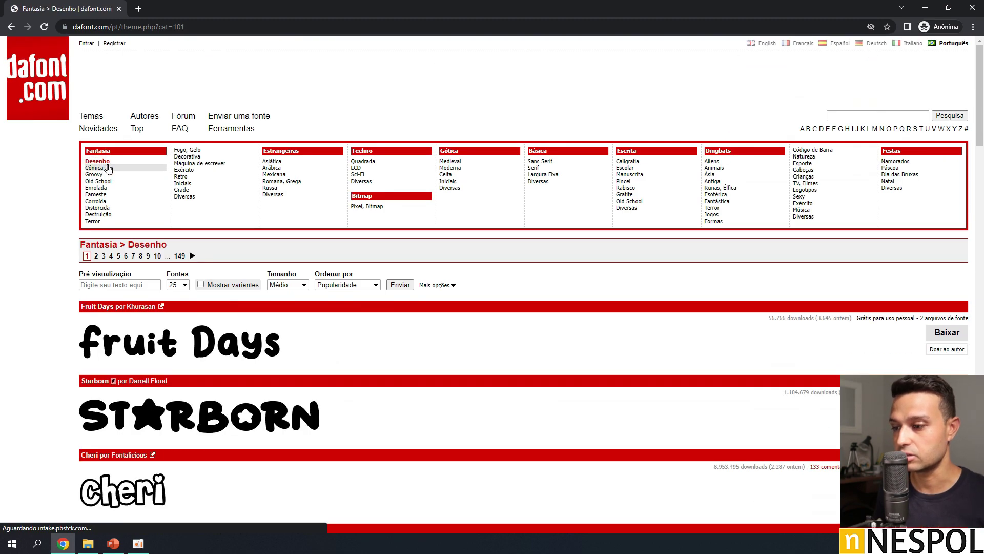
- Download Milky Honey from the Desenho listing and view milky_honey.zip in the Downloads folder
{"action": "scroll", "coordinate": [330, 285], "scroll_direction": "down", "scroll_amount": 3}
{"action": "scroll", "coordinate": [329, 286], "scroll_direction": "down", "scroll_amount": 5}
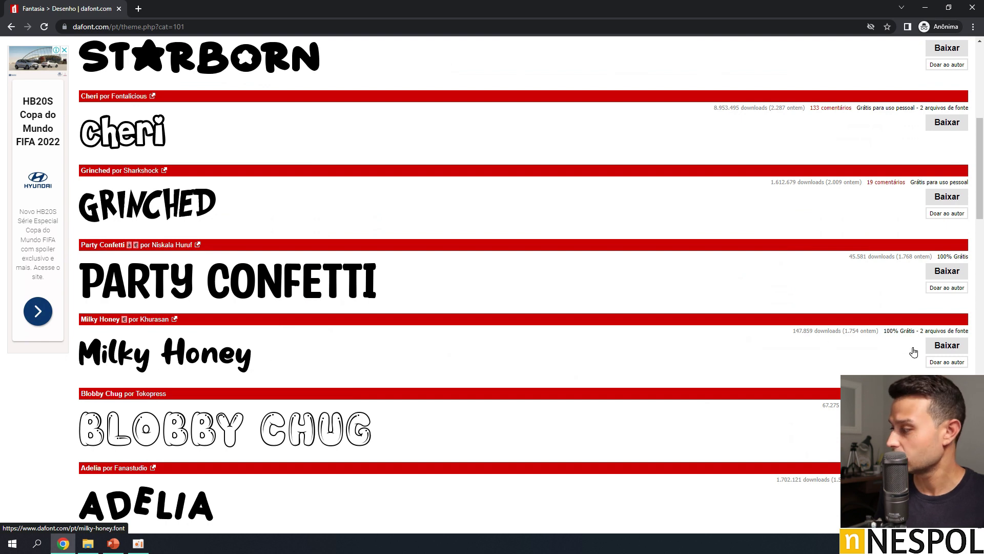
{"action": "left_click", "coordinate": [953, 348]}
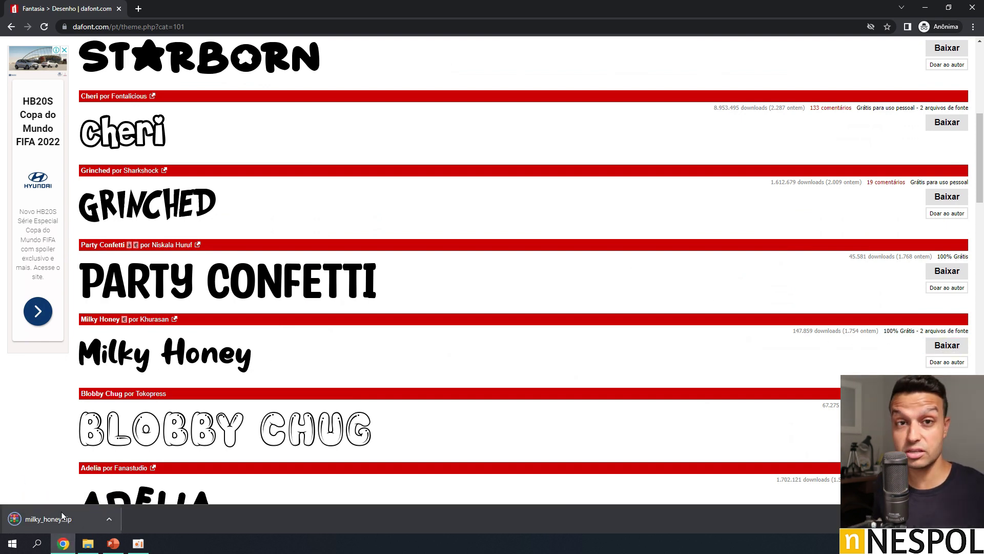
{"action": "left_click", "coordinate": [87, 545]}
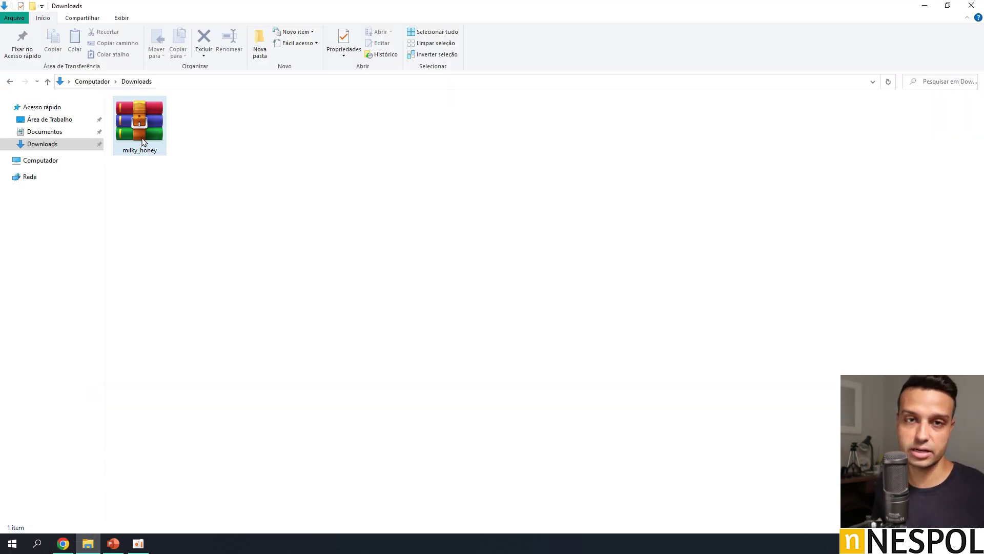
- Extract milky_honey.zip with Extrair aqui and locate the two Milky Honey font files
{"action": "right_click", "coordinate": [149, 116]}
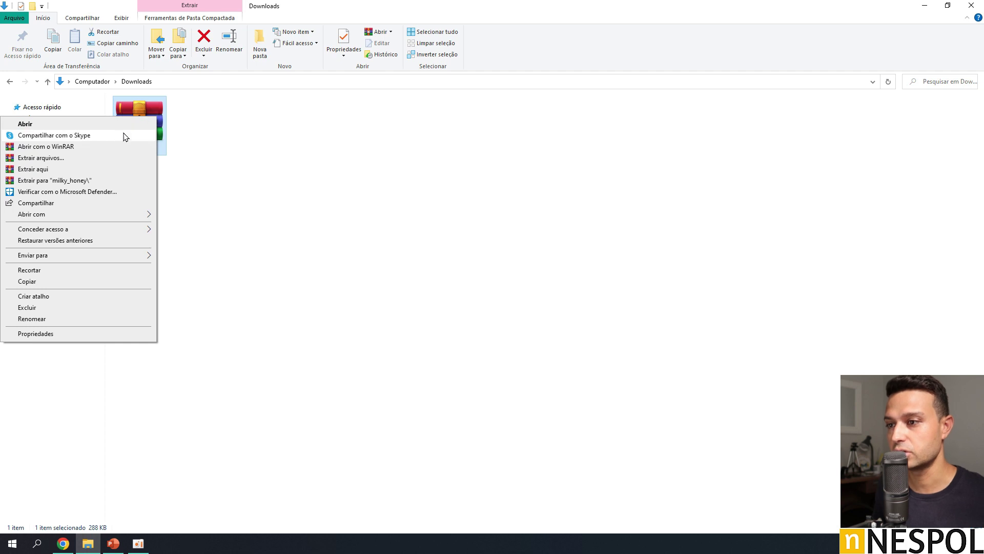
{"action": "left_click", "coordinate": [103, 169]}
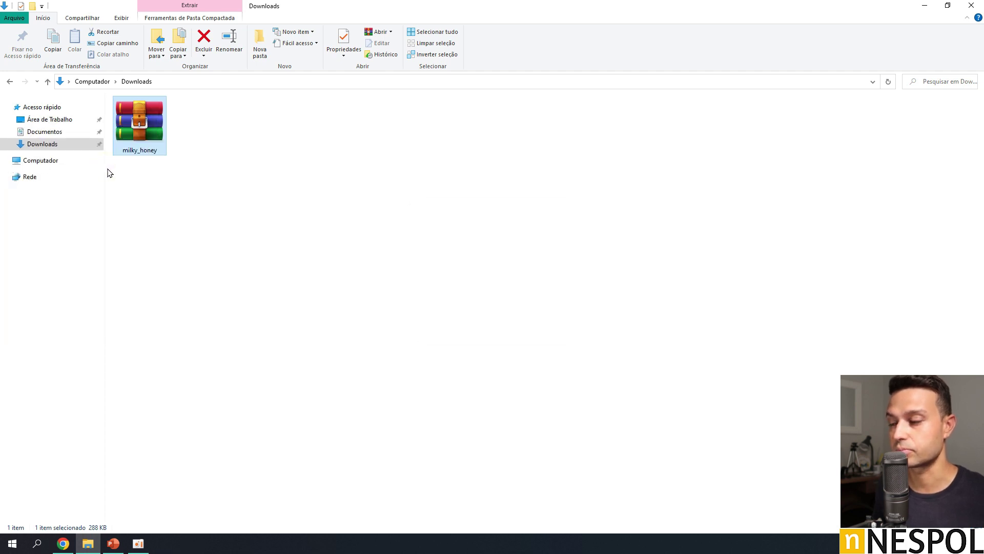
{"action": "left_click_drag", "start_coordinate": [250, 180], "coordinate": [206, 149]}
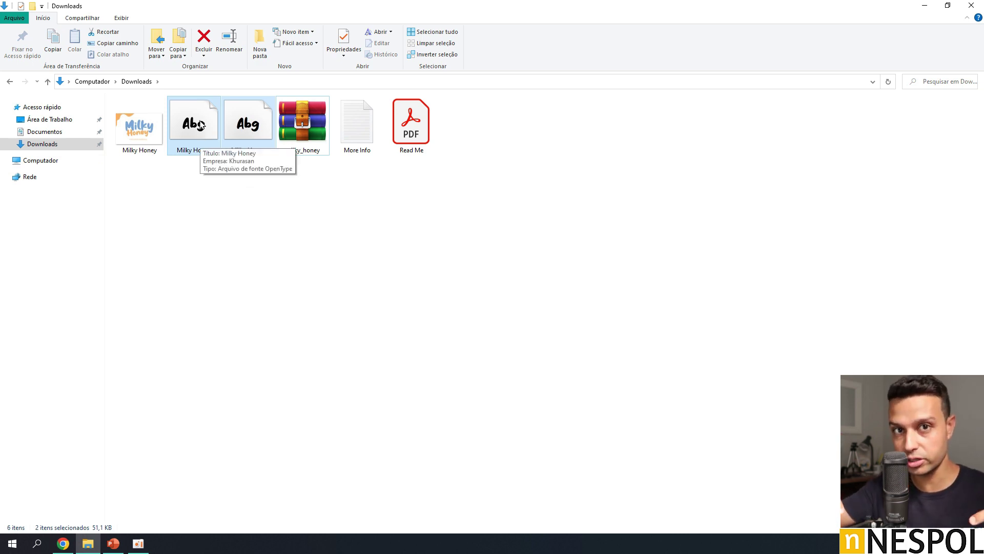
{"action": "left_click", "coordinate": [281, 258]}
{"action": "left_click_drag", "start_coordinate": [268, 176], "coordinate": [201, 138]}
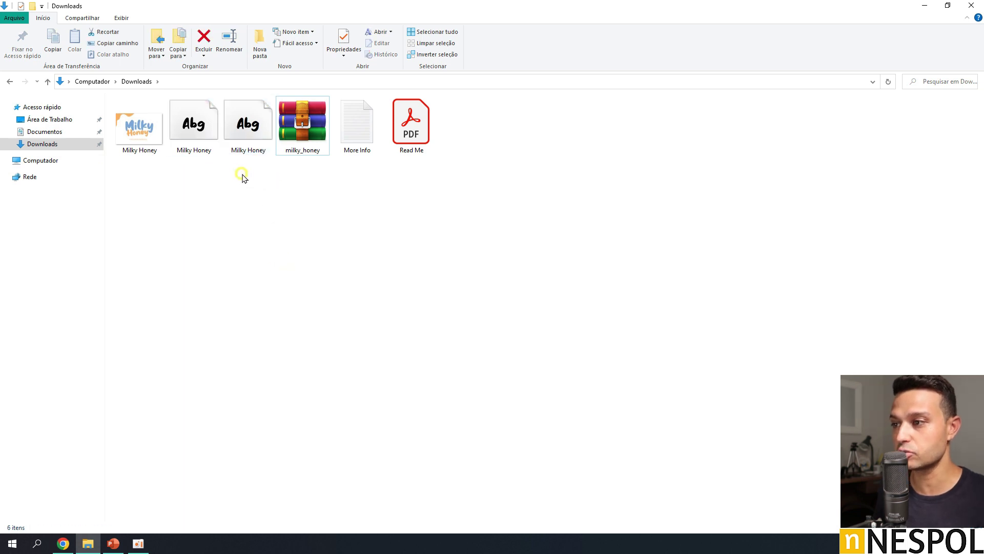
{"action": "left_click_drag", "start_coordinate": [245, 177], "coordinate": [210, 122]}
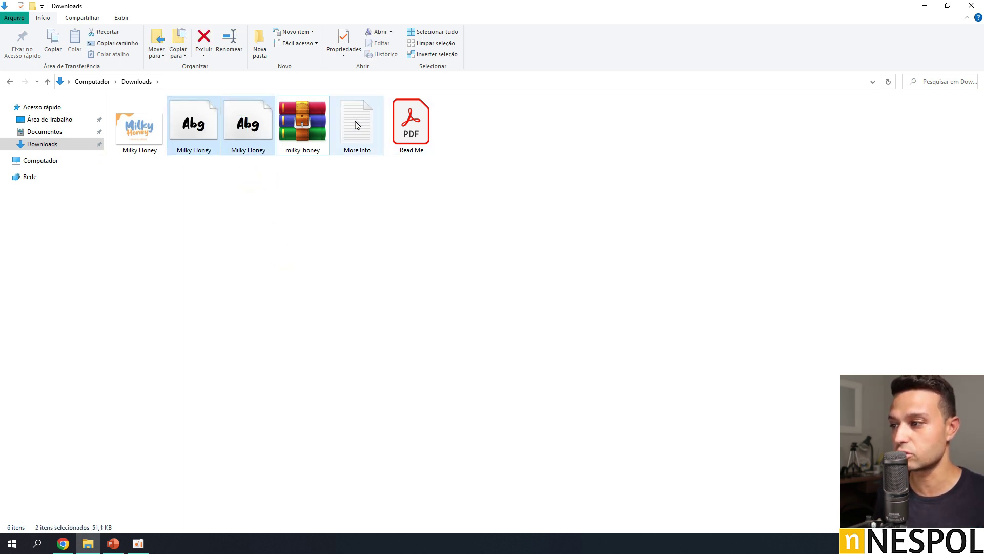
{"action": "left_click", "coordinate": [247, 172]}
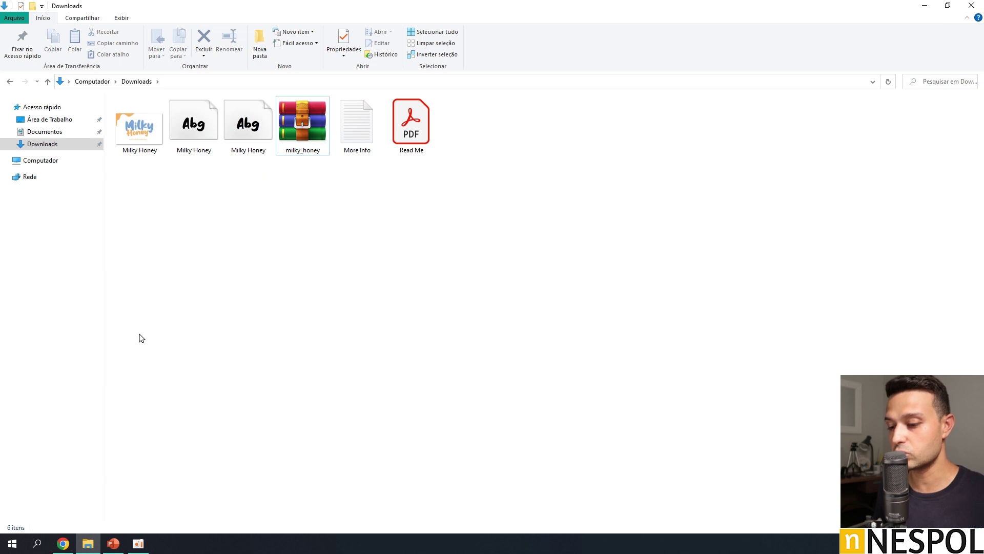
- Search Windows for 'fontes' and open the Fonts settings page
{"action": "left_click", "coordinate": [43, 547]}
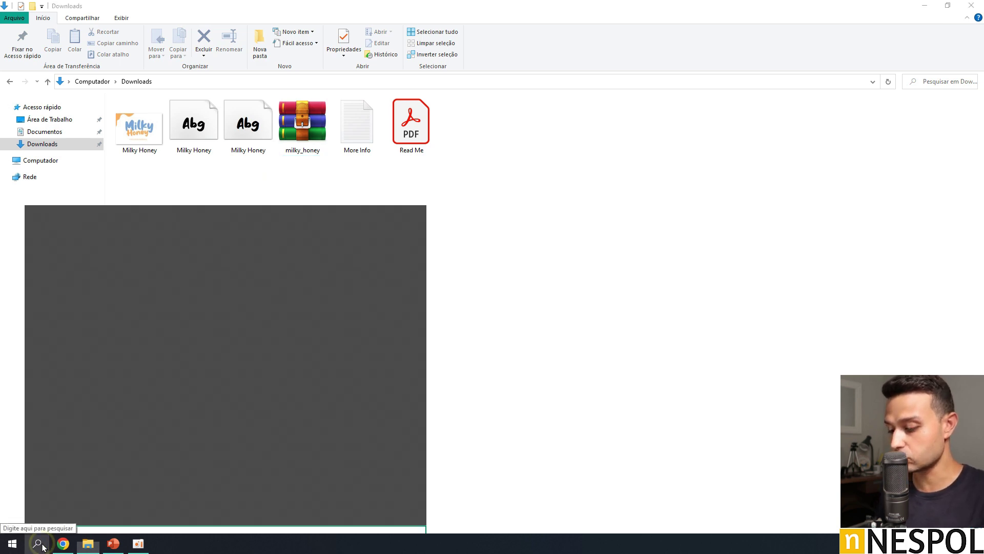
{"action": "type", "text": "fontes"}
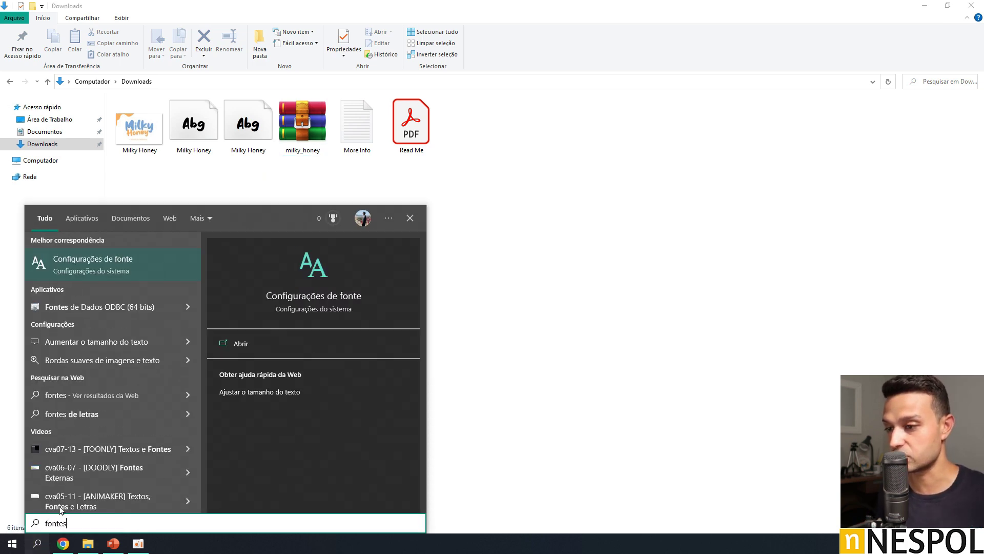
{"action": "left_click", "coordinate": [144, 265]}
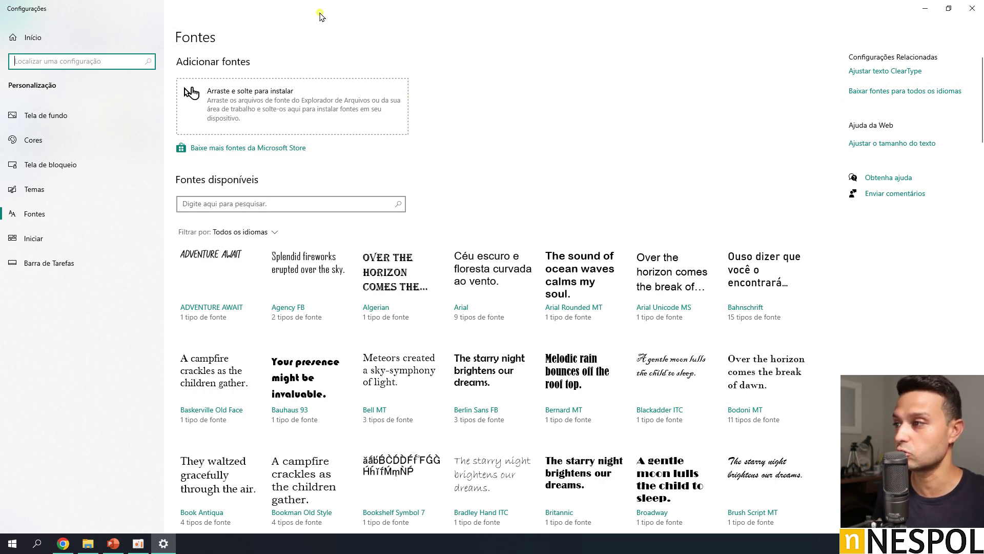
- Drop a Milky Honey font file into Fonts settings to install it, then return to PowerPoint
{"action": "left_click_drag", "start_coordinate": [320, 15], "coordinate": [702, 179]}
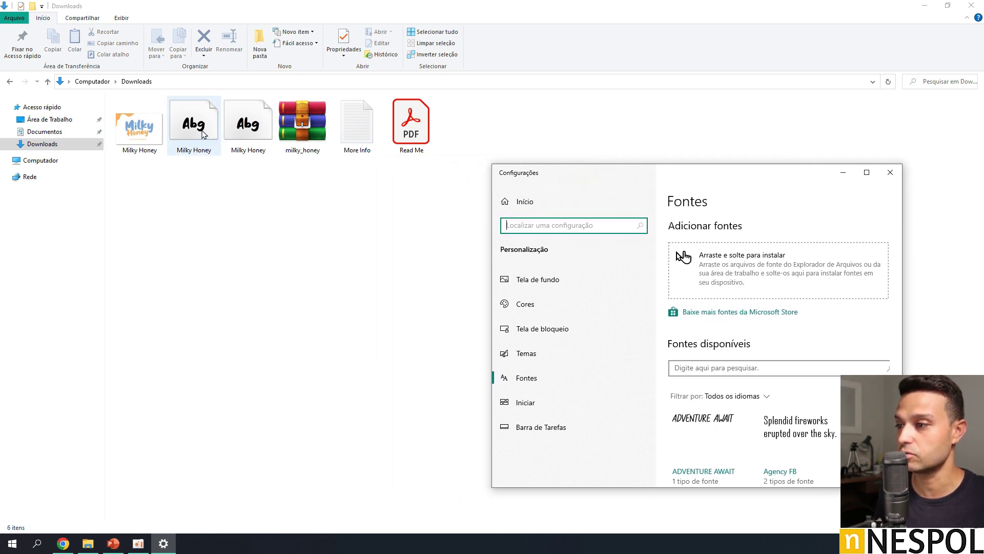
{"action": "mouse_move", "coordinate": [200, 125]}
{"action": "left_mouse_down"}
{"action": "mouse_move", "coordinate": [277, 186]}
{"action": "mouse_move", "coordinate": [752, 279]}
{"action": "left_mouse_up"}
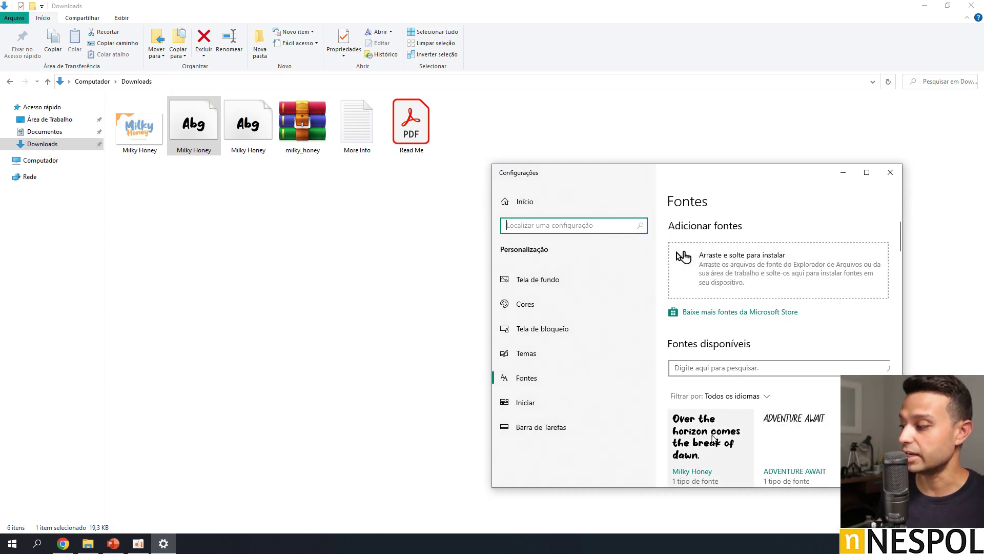
{"action": "double_click", "coordinate": [737, 171]}
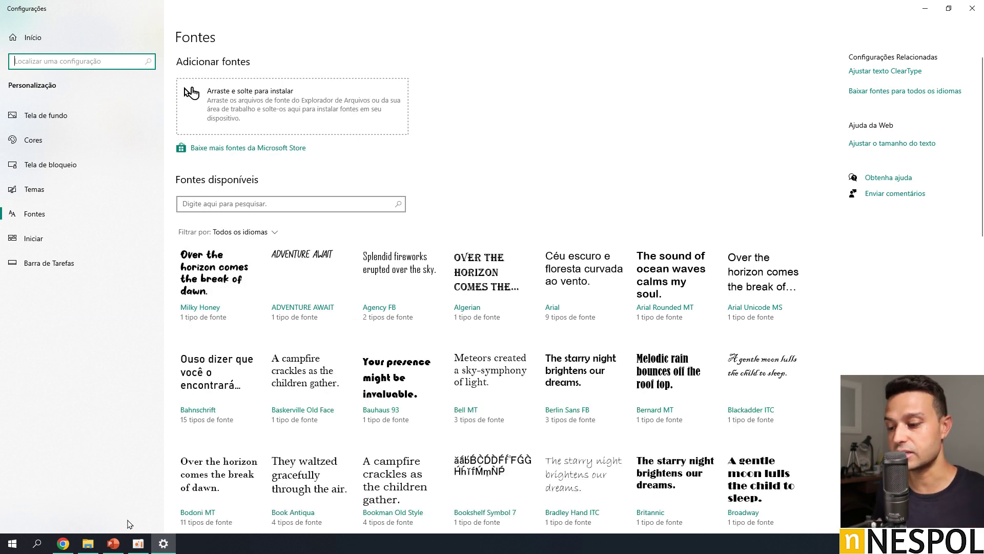
{"action": "left_click", "coordinate": [117, 548]}
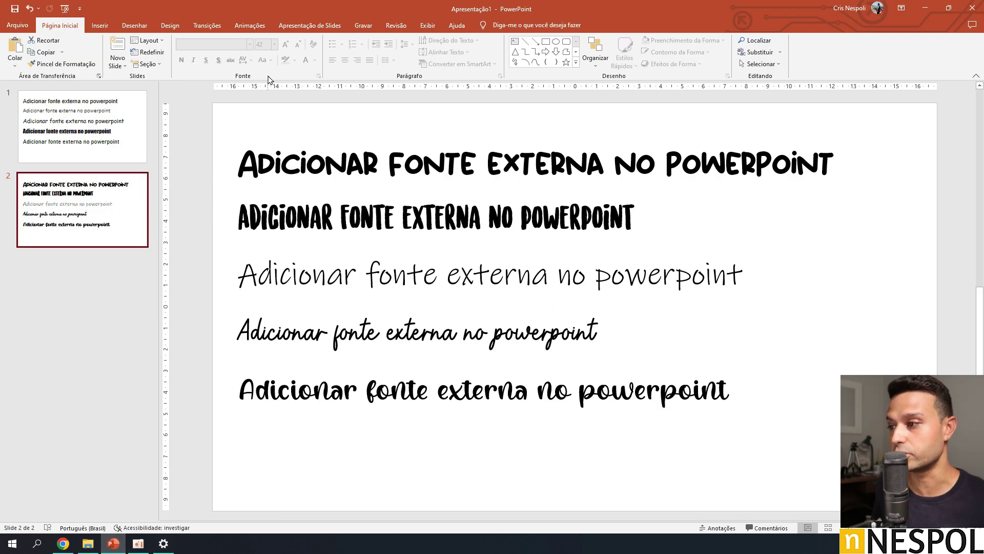
- Add a new blank slide after slide 2
{"action": "left_click", "coordinate": [276, 142]}
{"action": "right_click", "coordinate": [79, 291]}
{"action": "left_click", "coordinate": [105, 323]}
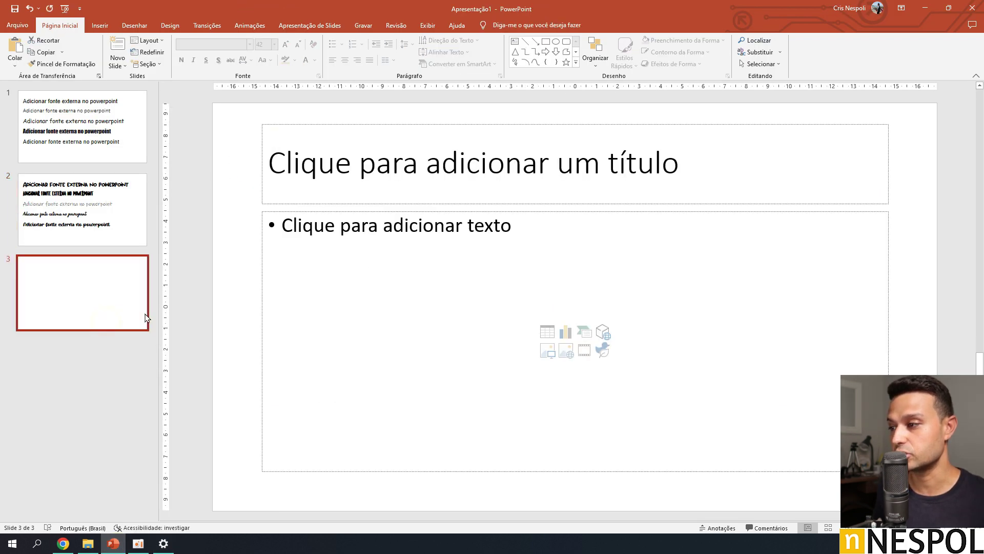
- Try setting the new slide's title font to Milky Honey and dismiss the warning
{"action": "left_click", "coordinate": [357, 174]}
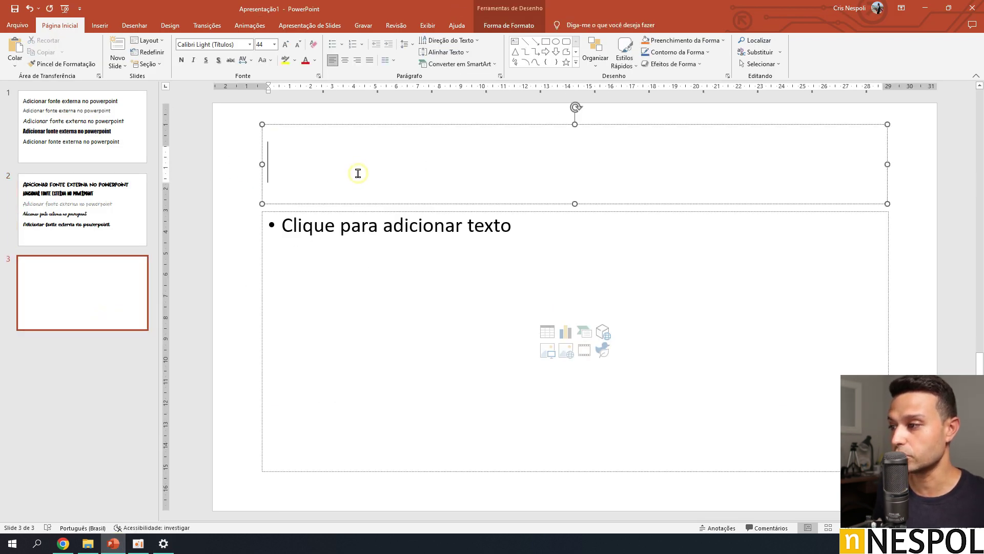
{"action": "left_click", "coordinate": [250, 45]}
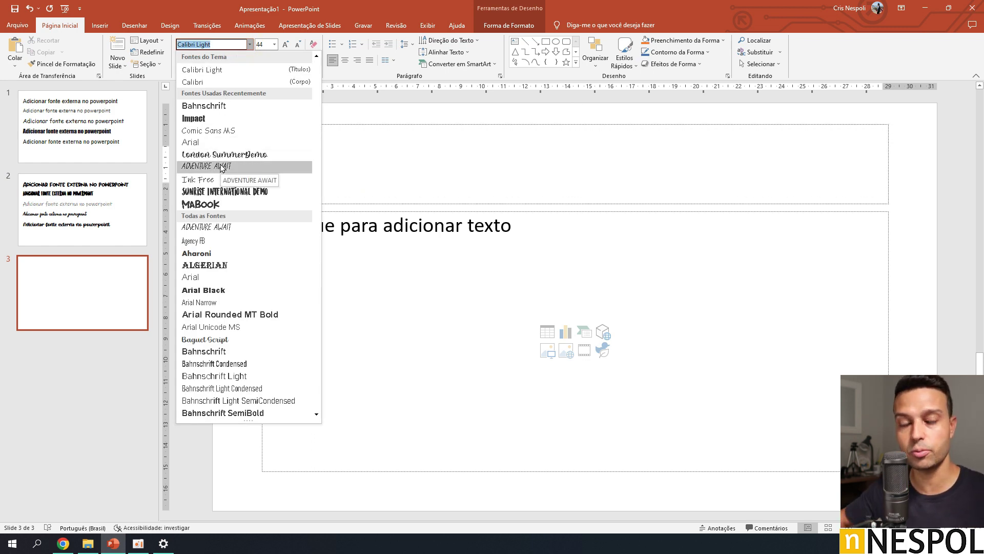
{"action": "type", "text": "Milk"}
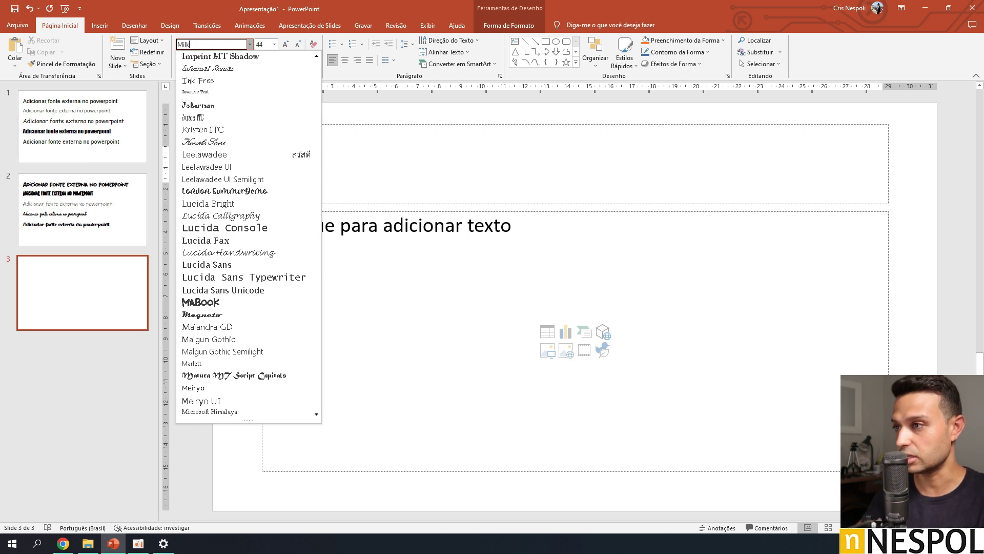
{"action": "key", "text": "Return"}
{"action": "left_click", "coordinate": [518, 301]}
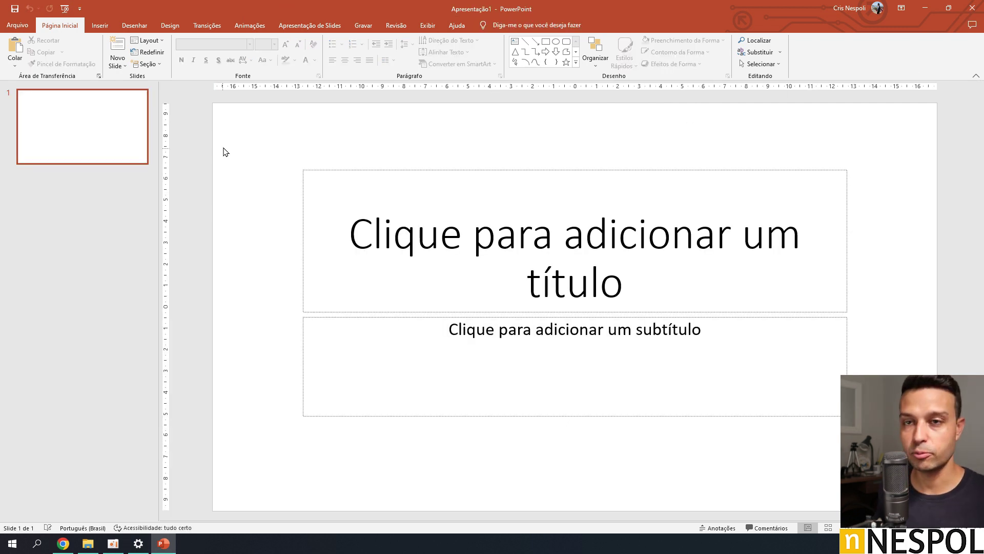
- Type the title 'vou escrever qualquer coisa' in a fresh presentation and select it
{"action": "left_click", "coordinate": [424, 227]}
{"action": "type", "text": "vou"}
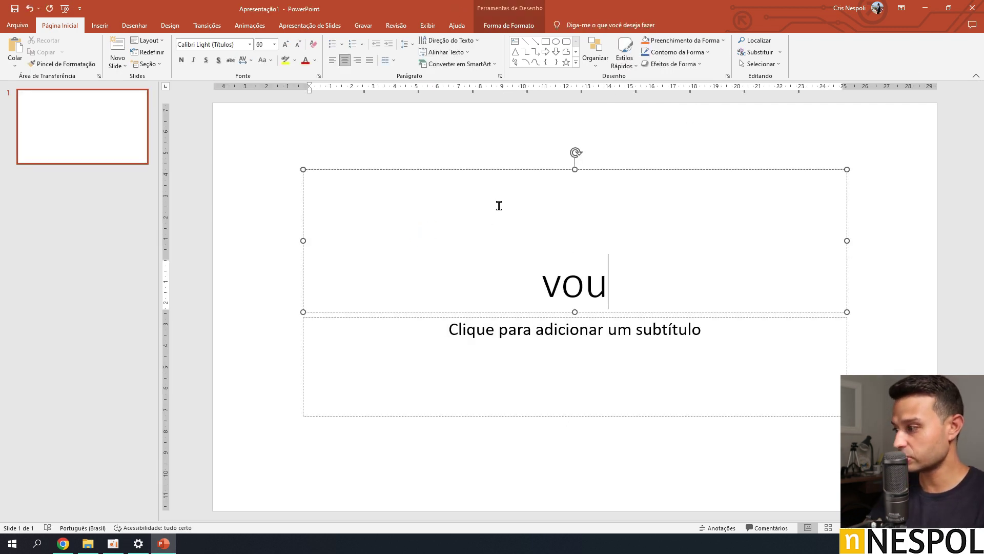
{"action": "type", "text": " escrever qualquer cois"}
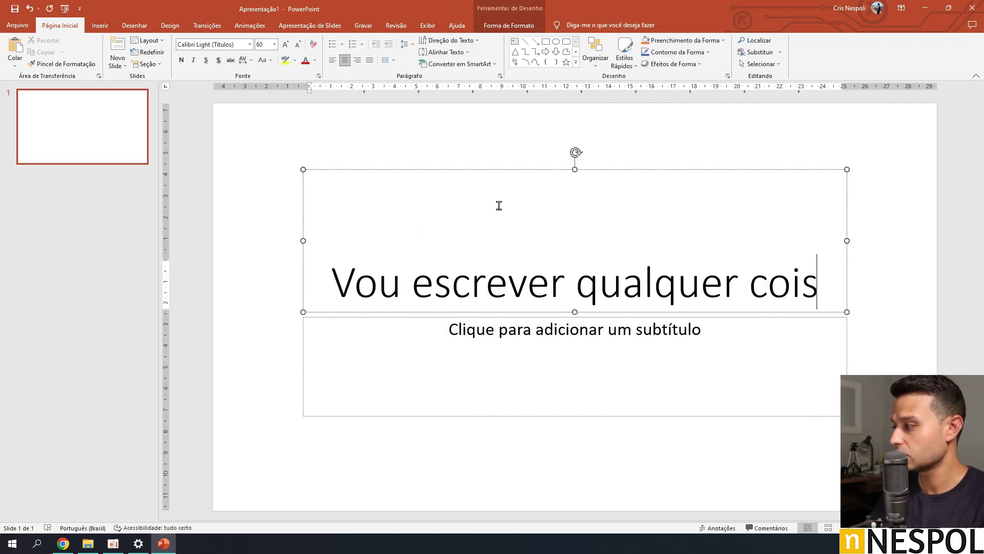
{"action": "type", "text": "a"}
{"action": "mouse_move", "coordinate": [839, 287]}
{"action": "left_mouse_down"}
{"action": "mouse_move", "coordinate": [566, 303]}
{"action": "mouse_move", "coordinate": [319, 284]}
{"action": "left_mouse_up"}
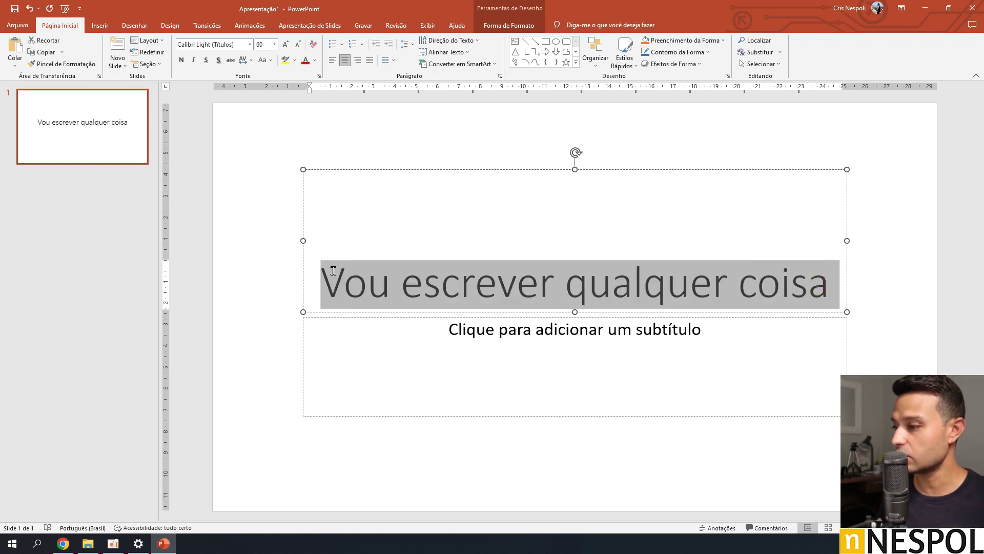
{"action": "left_click", "coordinate": [250, 44]}
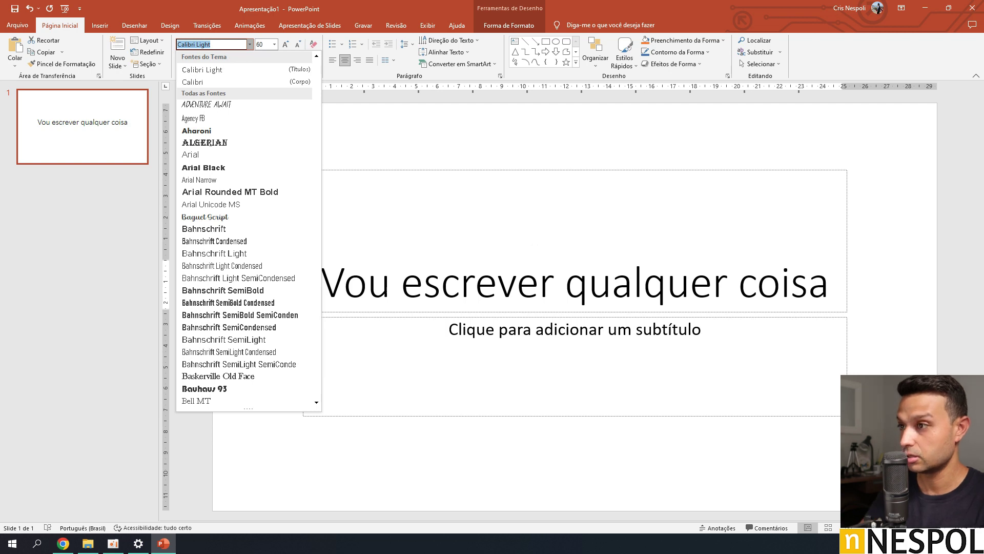
- Apply the Milky Honey font to the title and delete the subtitle box
{"action": "type", "text": "Milky Honey"}
{"action": "key", "text": "Return"}
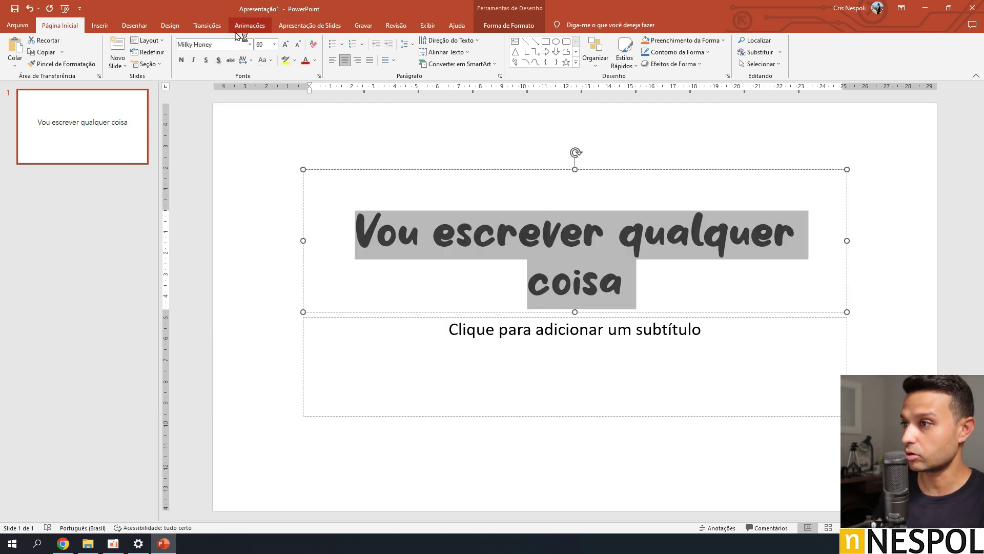
{"action": "left_click", "coordinate": [430, 202]}
{"action": "triple_click", "coordinate": [353, 224]}
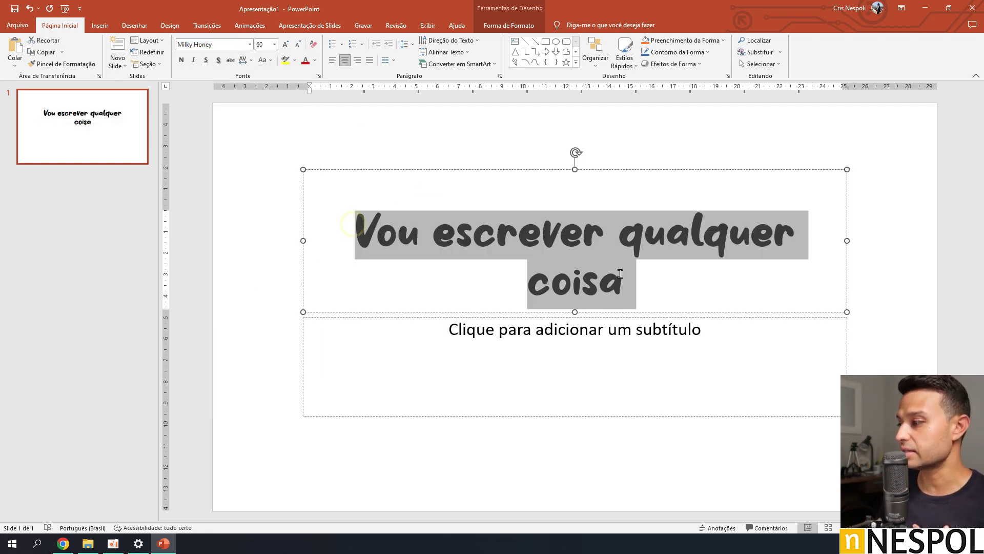
{"action": "left_click", "coordinate": [635, 317]}
{"action": "key", "text": "Delete"}
- Make the title text 80 pt and red
{"action": "left_click", "coordinate": [635, 285]}
{"action": "key", "text": "ctrl+a"}
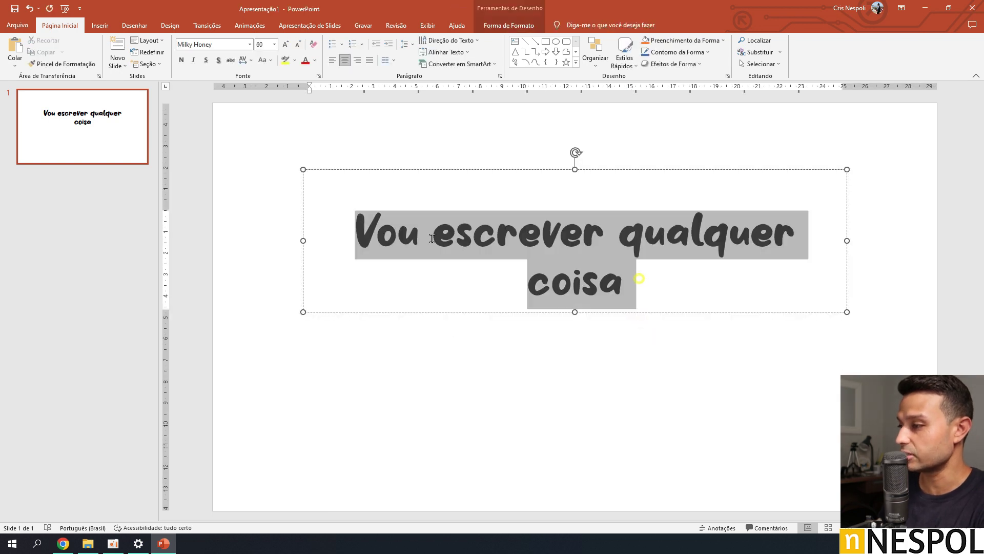
{"action": "type", "text": "0"}
{"action": "key", "text": "Return"}
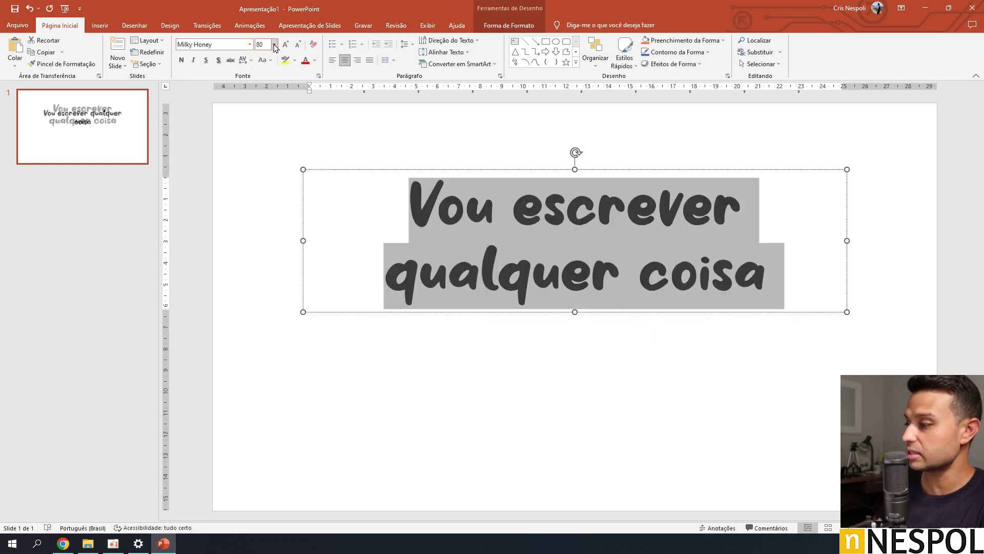
{"action": "left_click", "coordinate": [305, 61]}
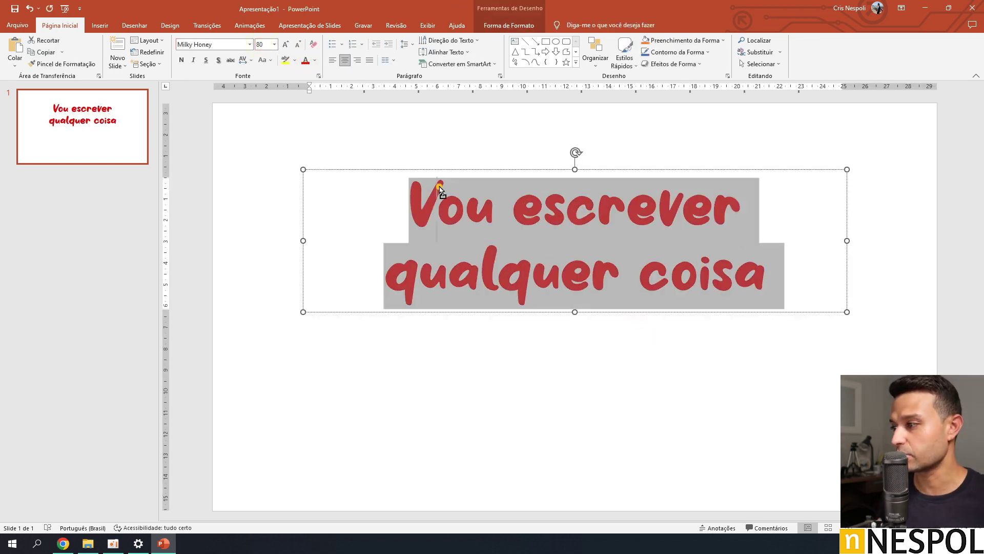
- Move the title box to the centre of the slide
{"action": "left_click_drag", "start_coordinate": [442, 166], "coordinate": [380, 131]}
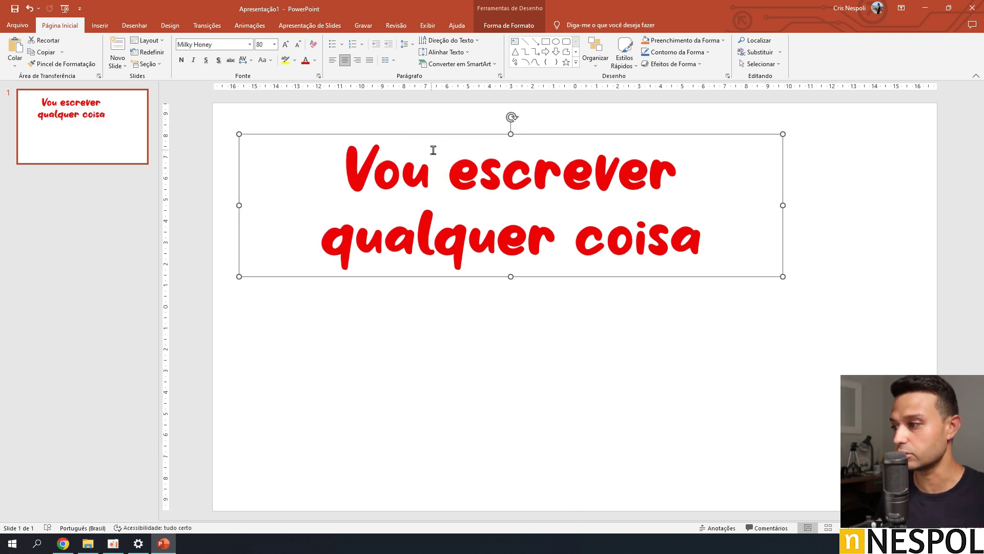
{"action": "left_click", "coordinate": [448, 162]}
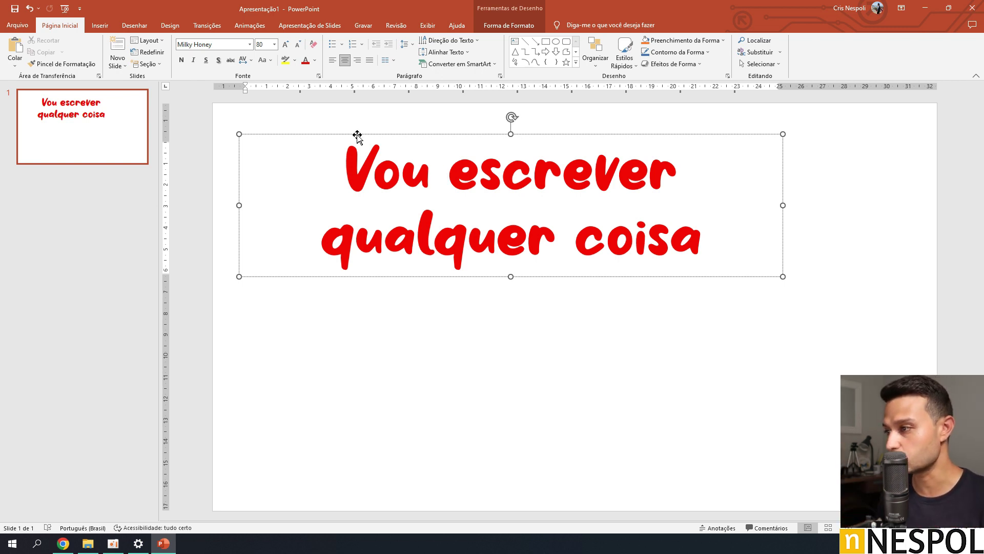
{"action": "left_click_drag", "start_coordinate": [357, 135], "coordinate": [422, 186]}
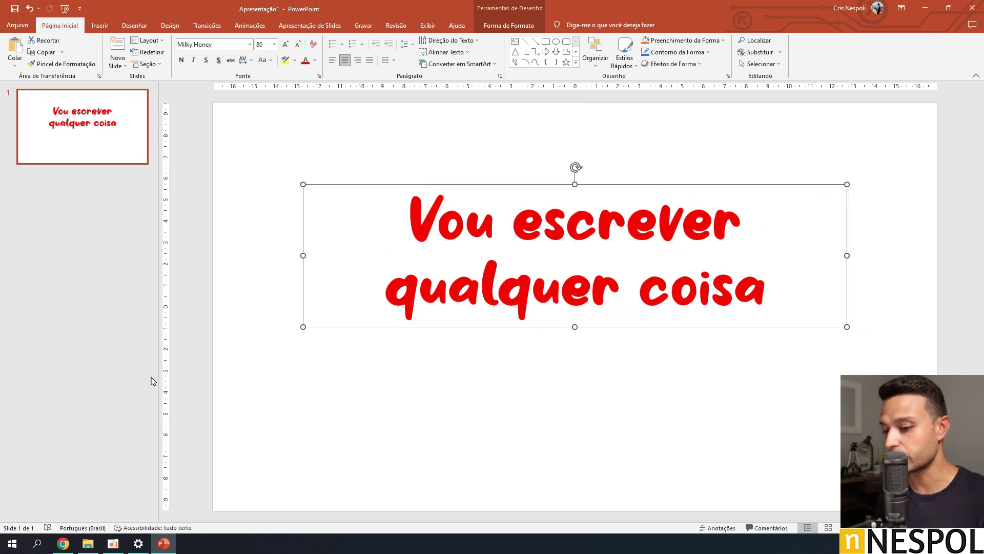
{"action": "left_click", "coordinate": [63, 544]}
{"action": "scroll", "coordinate": [224, 196], "scroll_direction": "up", "scroll_amount": 7}
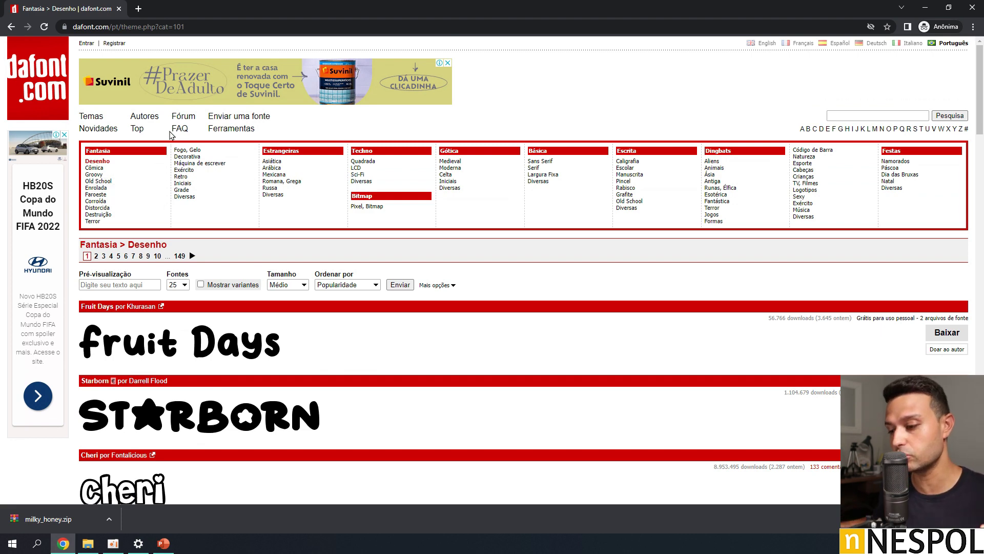
{"action": "left_click", "coordinate": [164, 543]}
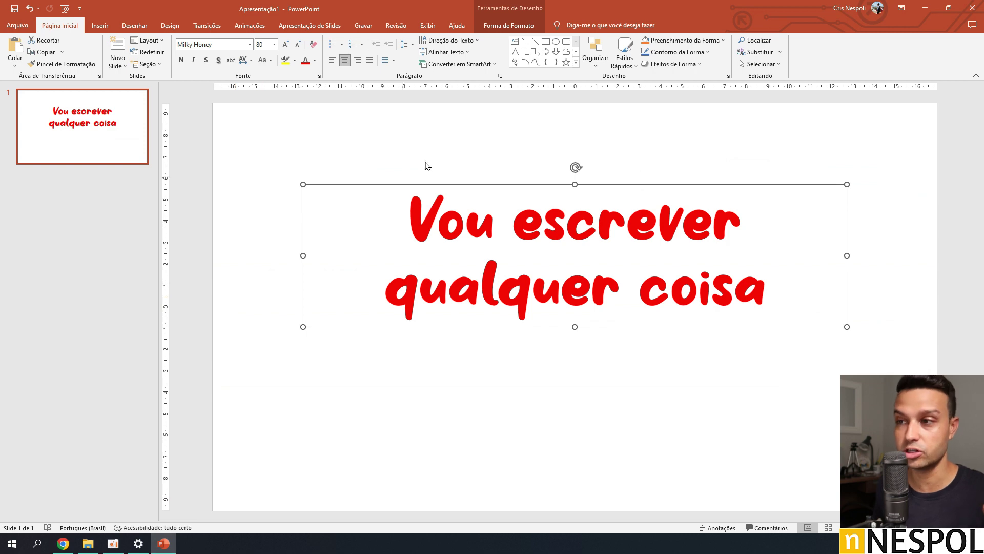
{"action": "left_click", "coordinate": [250, 45]}
{"action": "scroll", "coordinate": [233, 308], "scroll_direction": "down", "scroll_amount": 5}
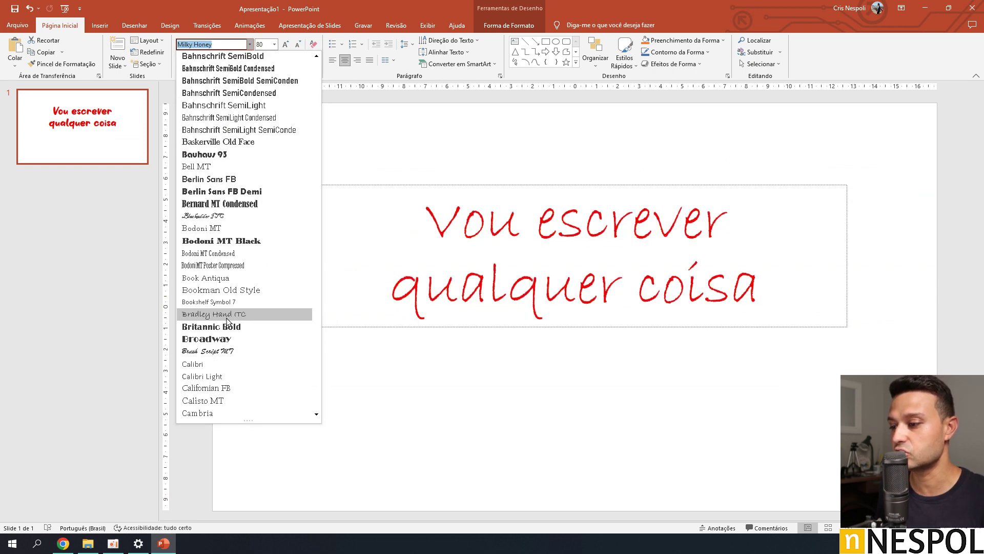
{"action": "scroll", "coordinate": [230, 343], "scroll_direction": "down", "scroll_amount": 5}
{"action": "scroll", "coordinate": [230, 342], "scroll_direction": "down", "scroll_amount": 5}
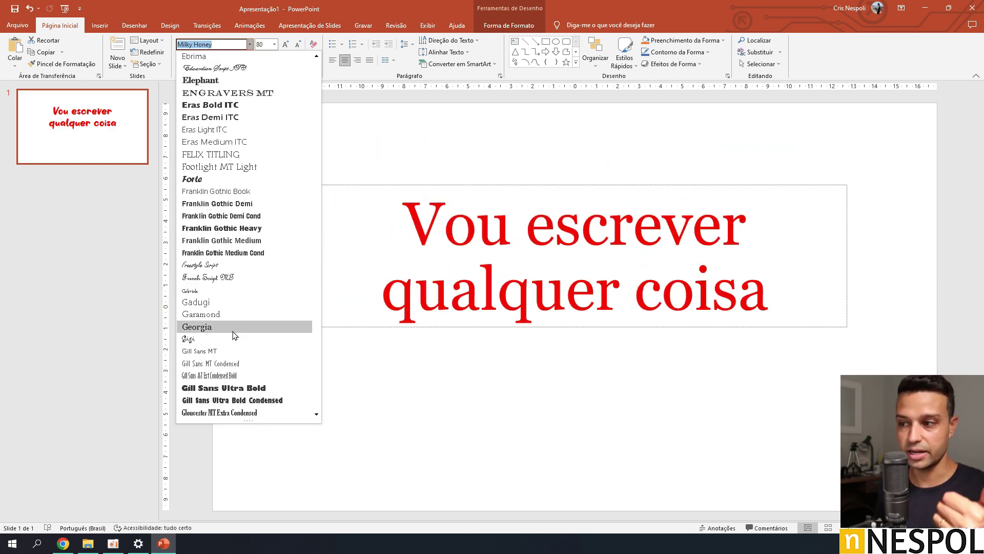
{"action": "left_click", "coordinate": [691, 399]}
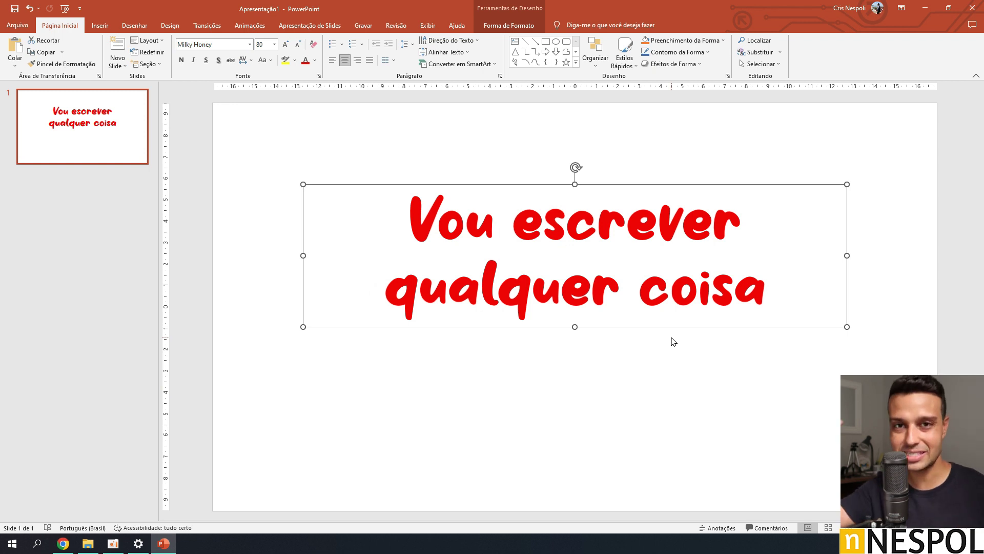